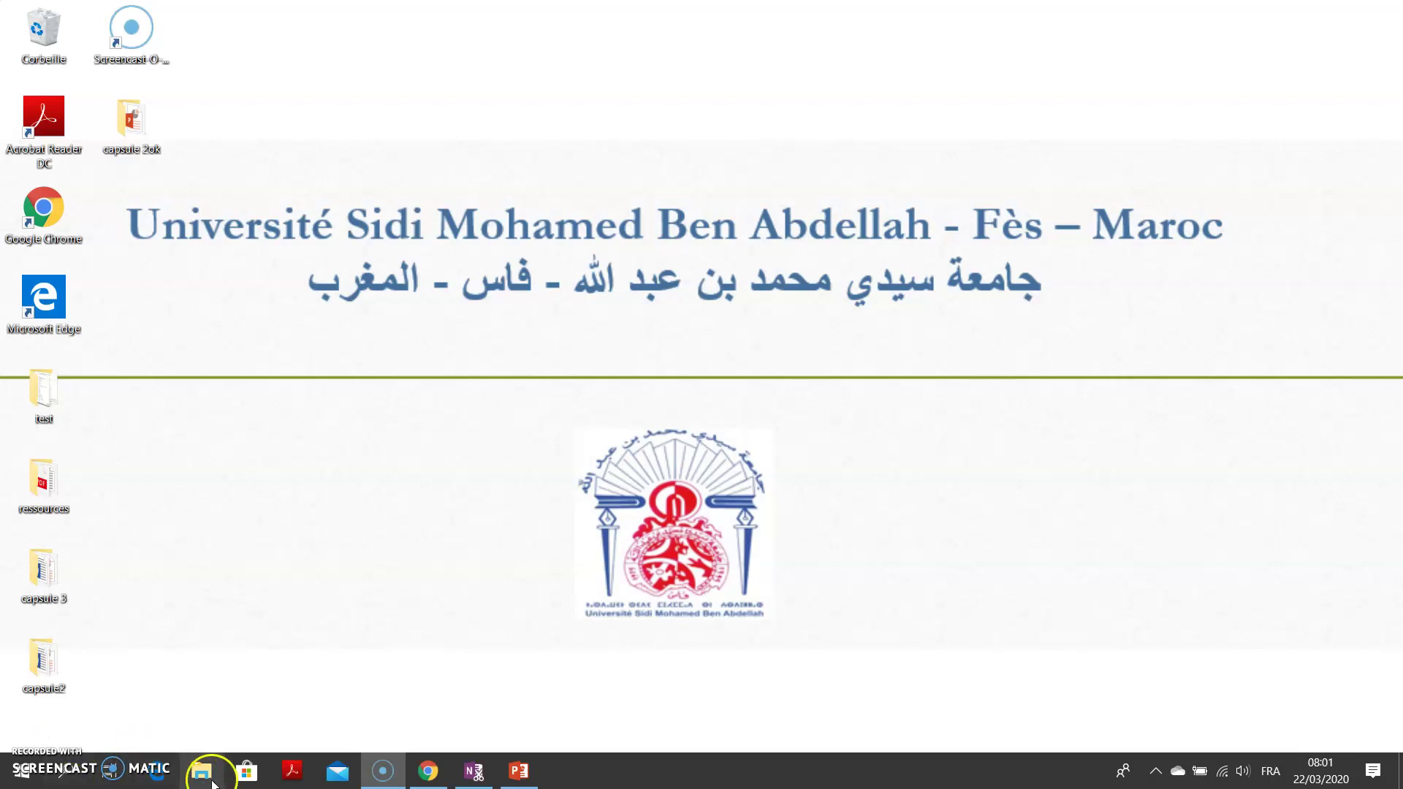
Bring the three-slide 'Presentation 3' PowerPoint window to the front from the taskbar.
click(515, 784)
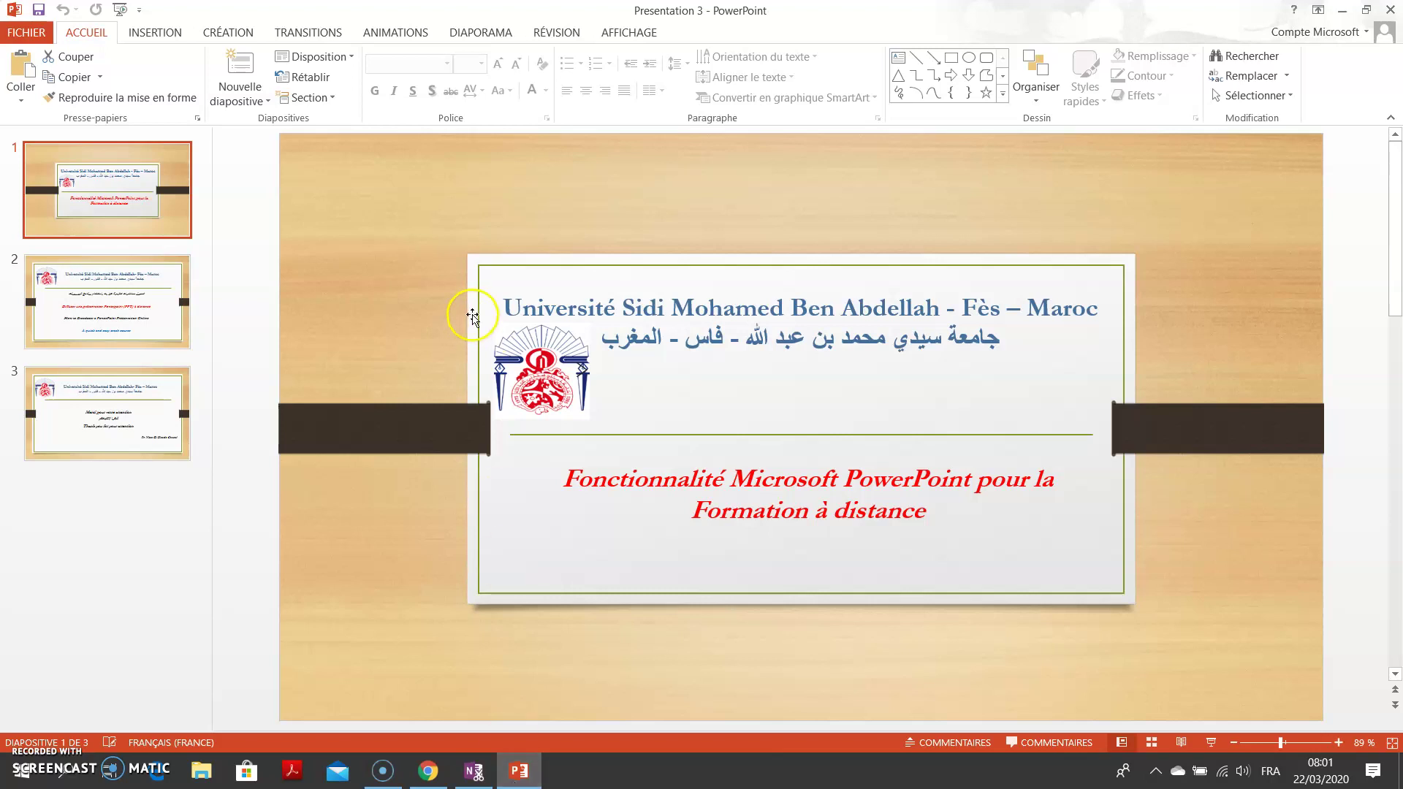
Start presenting online through the Office Presentation Service, leaving remote viewer downloads disallowed.
click(476, 35)
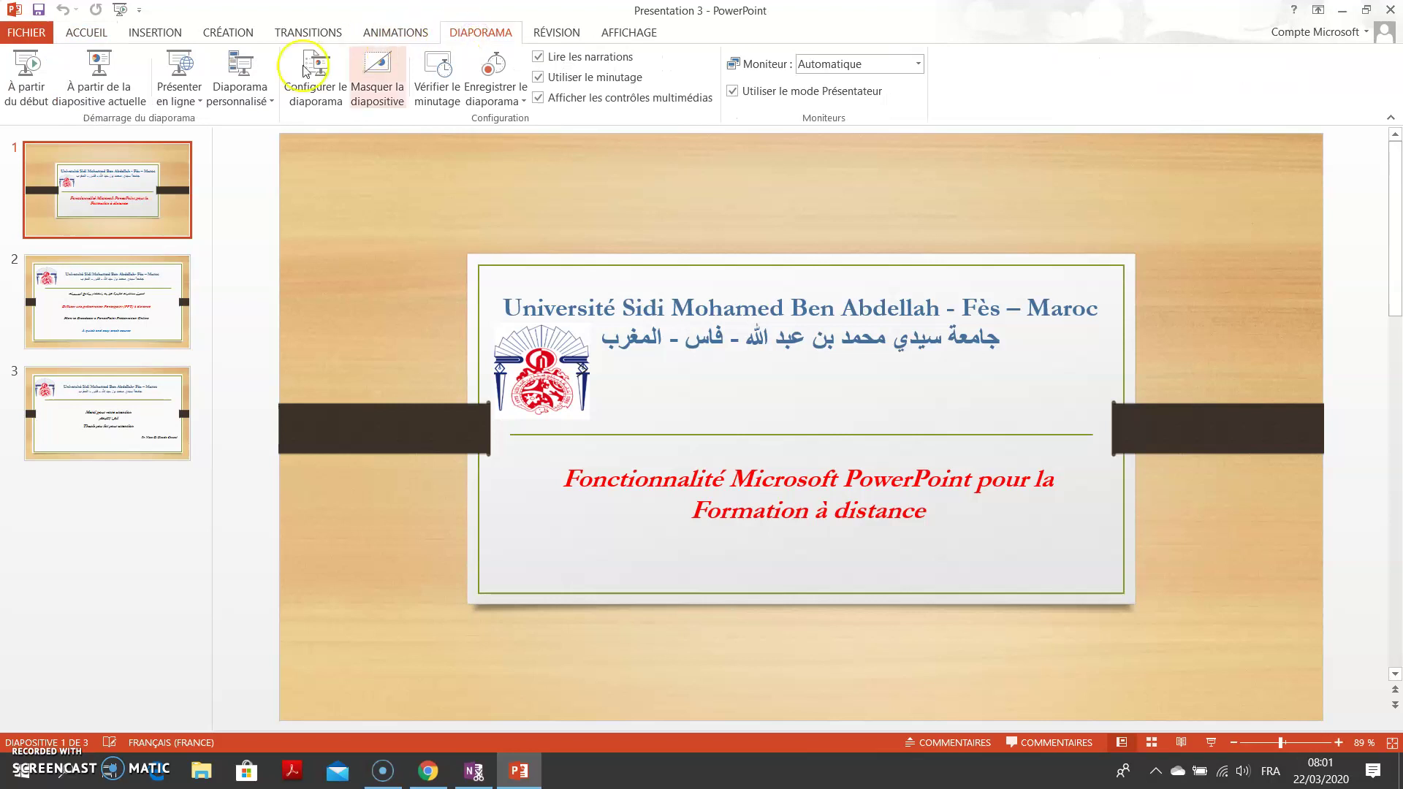
click(199, 100)
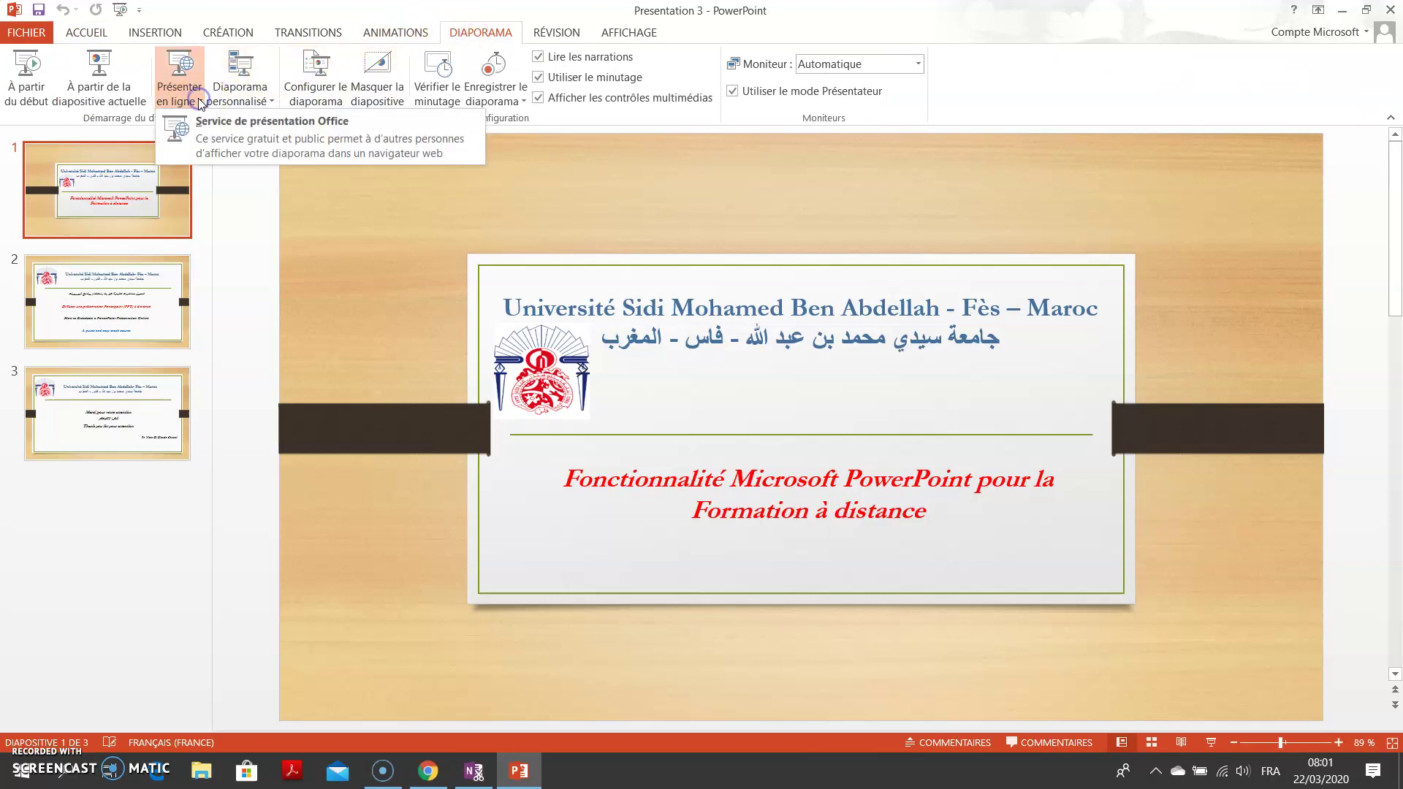
click(222, 135)
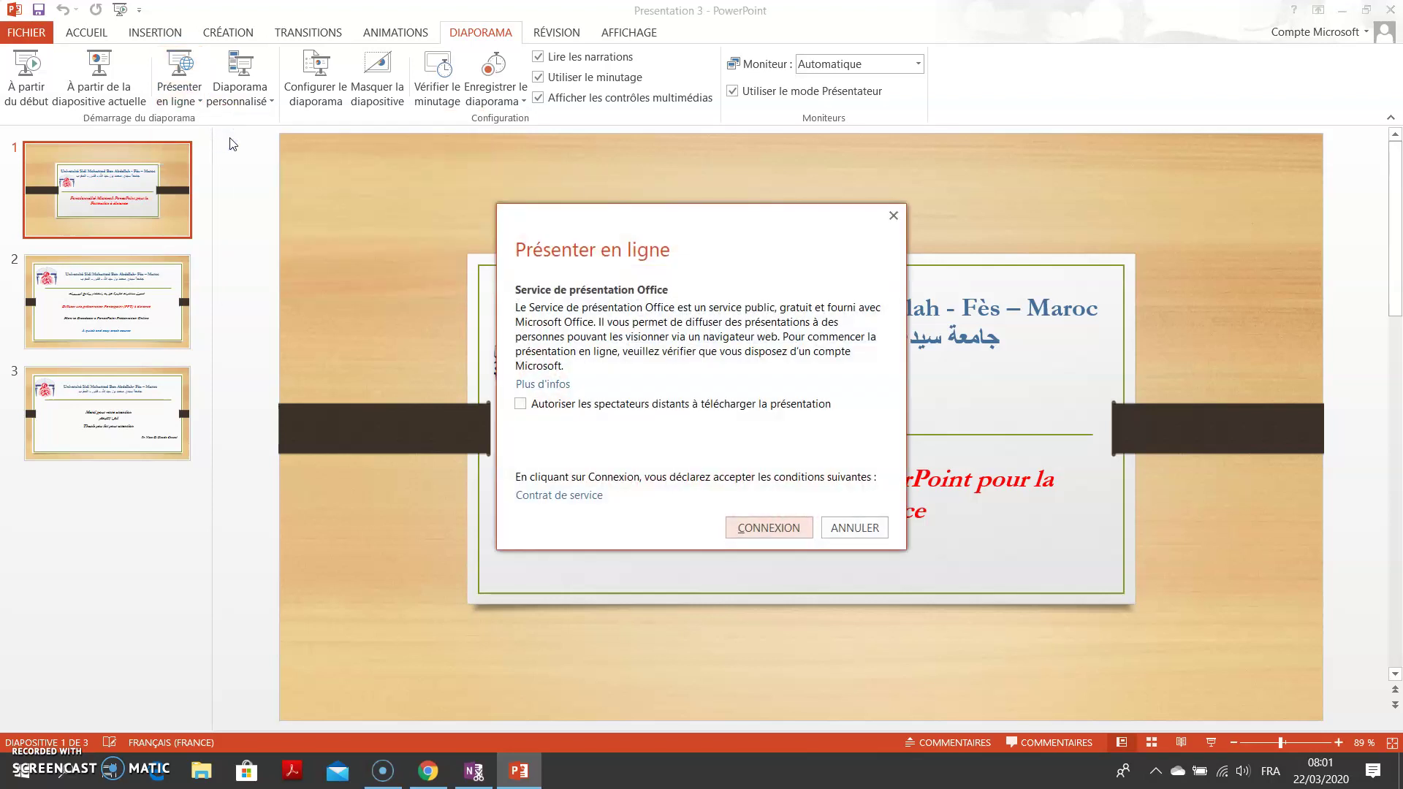
click(553, 428)
Connect to the Office Presentation Service and wait for the viewer link to be generated.
click(761, 532)
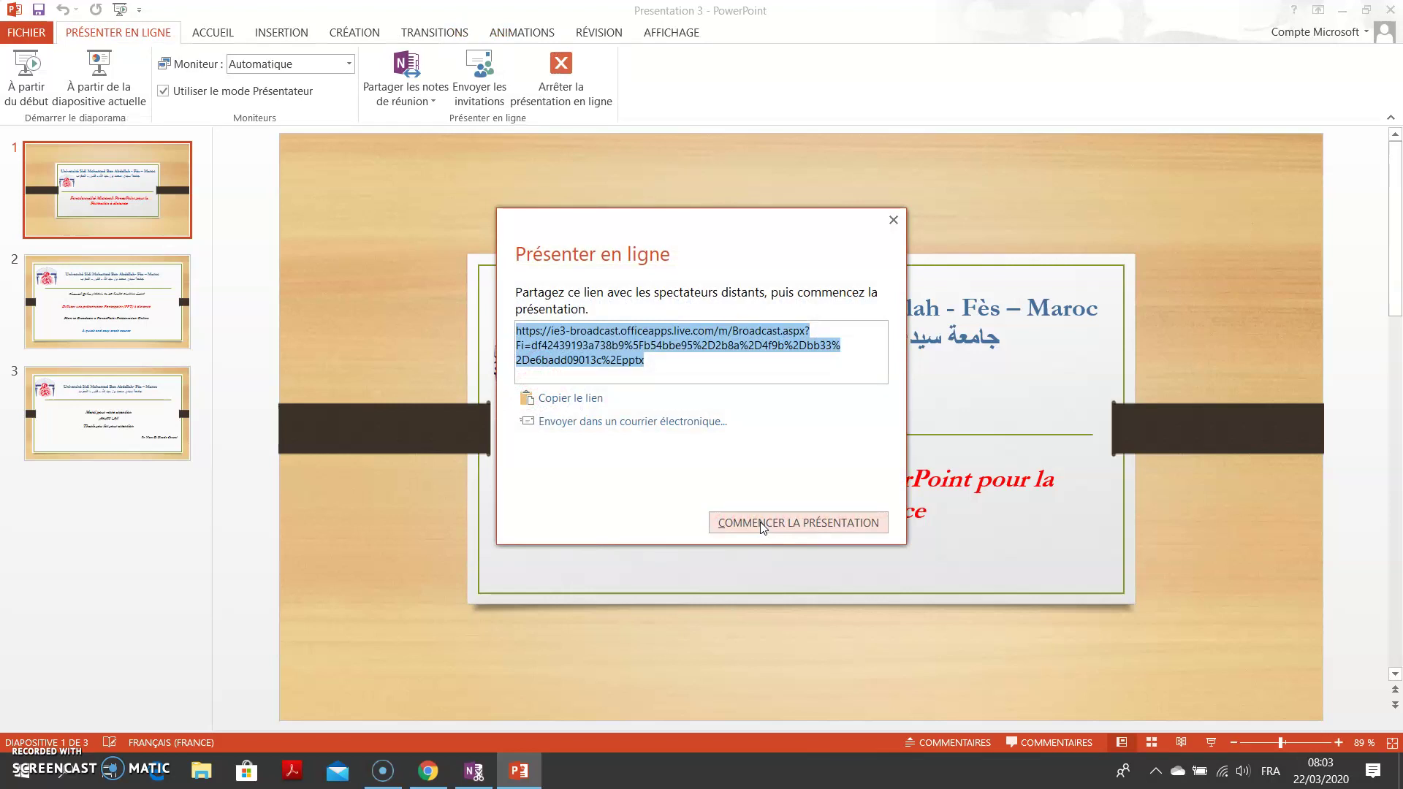
Copy the broadcast viewer link and switch to a new Google Chrome tab.
click(777, 428)
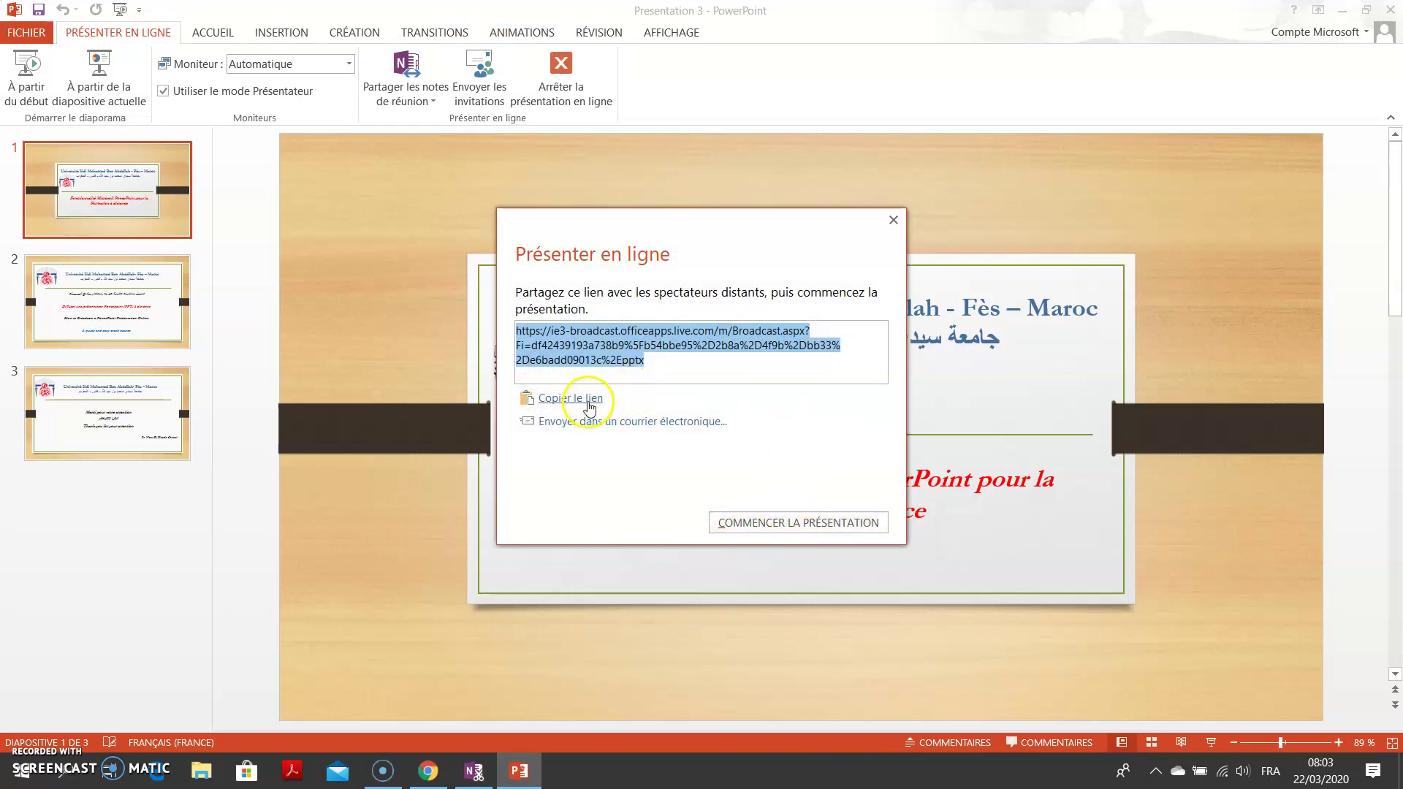
click(588, 401)
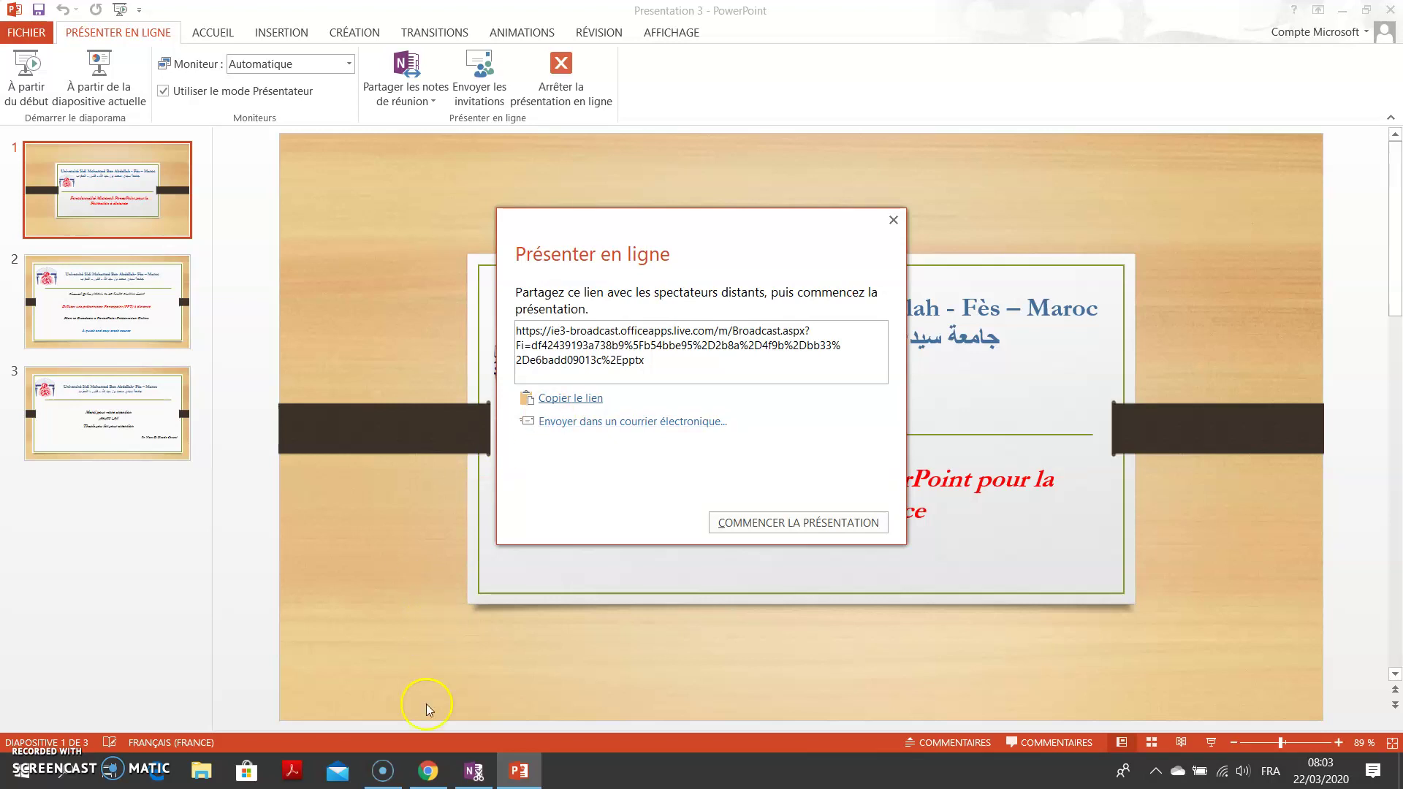
click(428, 769)
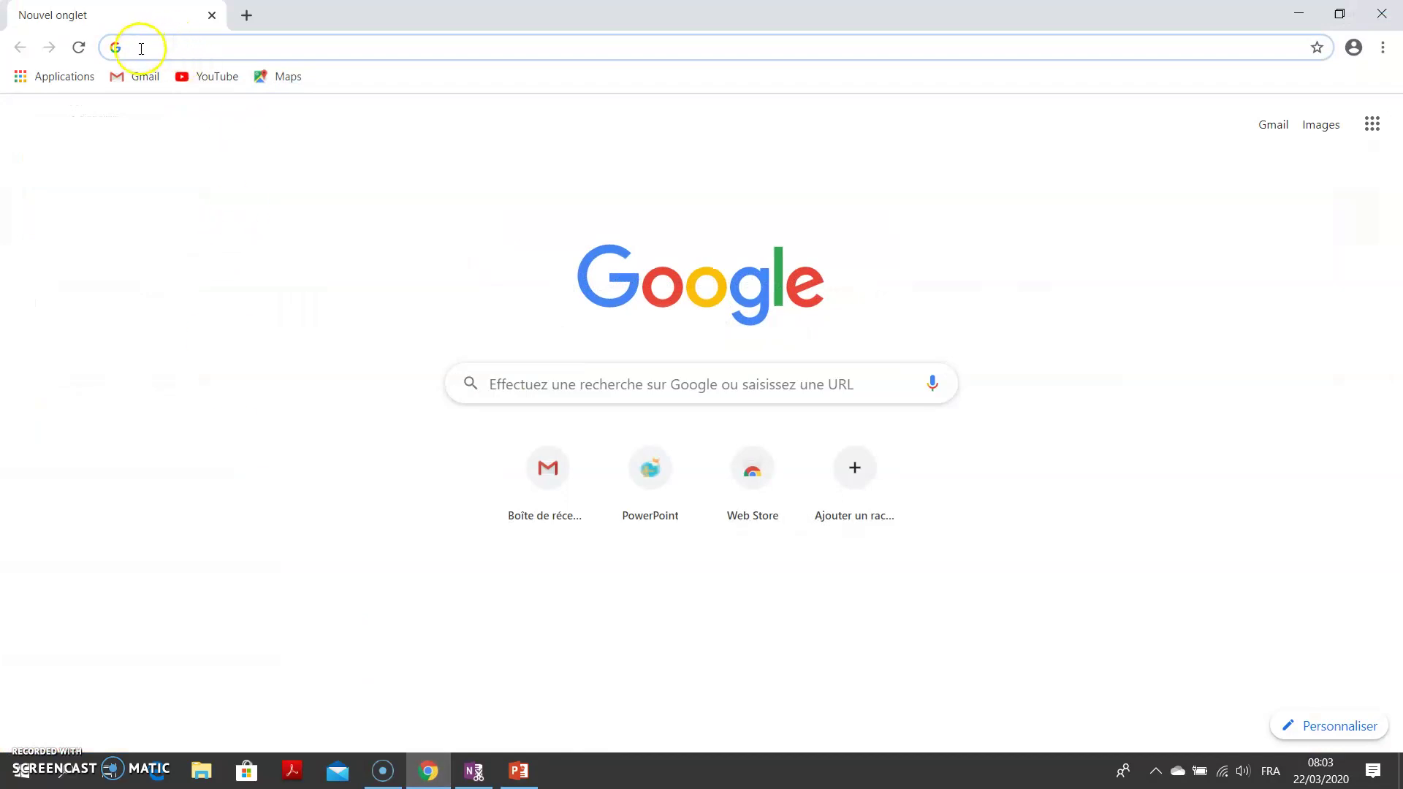
Paste the broadcast link into Chrome, load the viewer page, and return to PowerPoint.
right_click(141, 49)
click(187, 171)
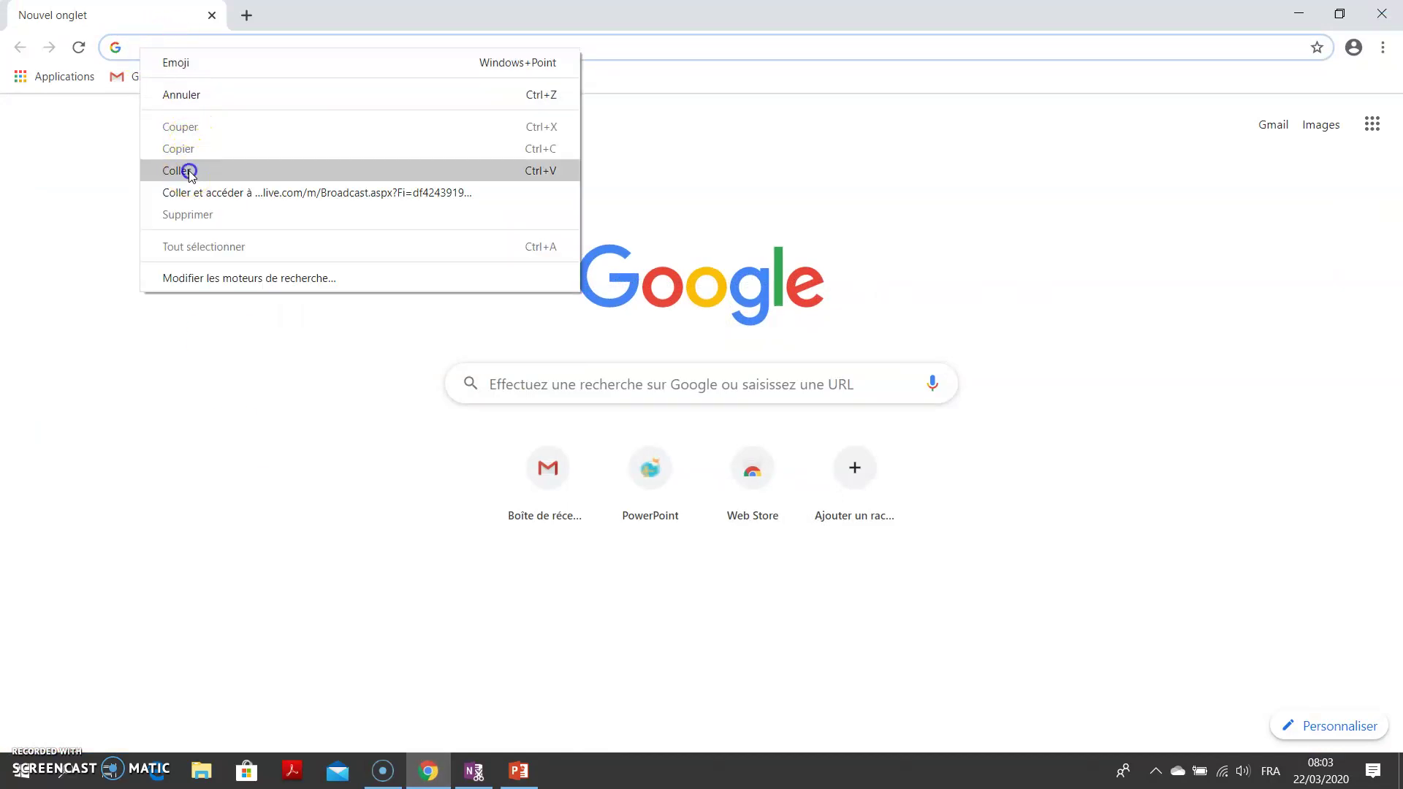
key(Return)
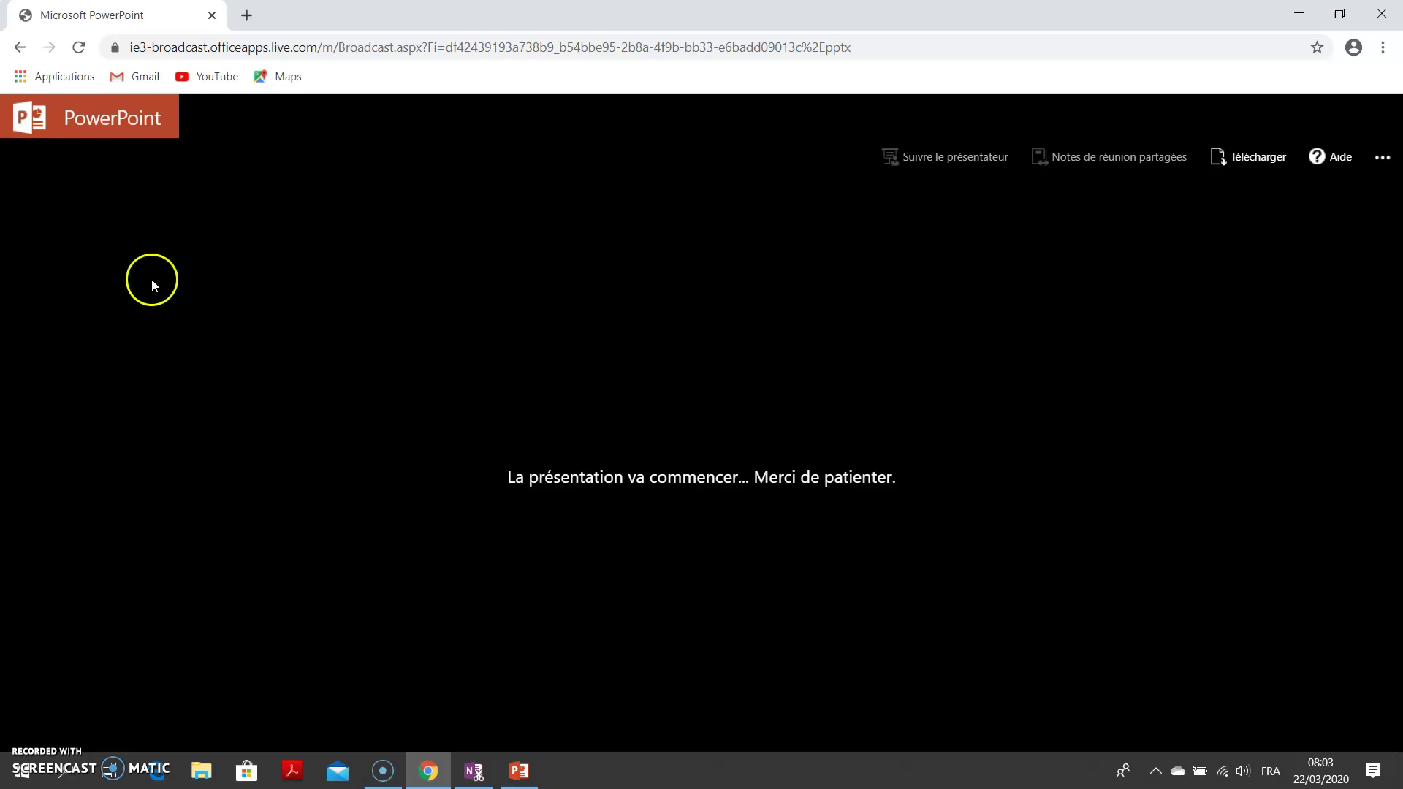
click(517, 771)
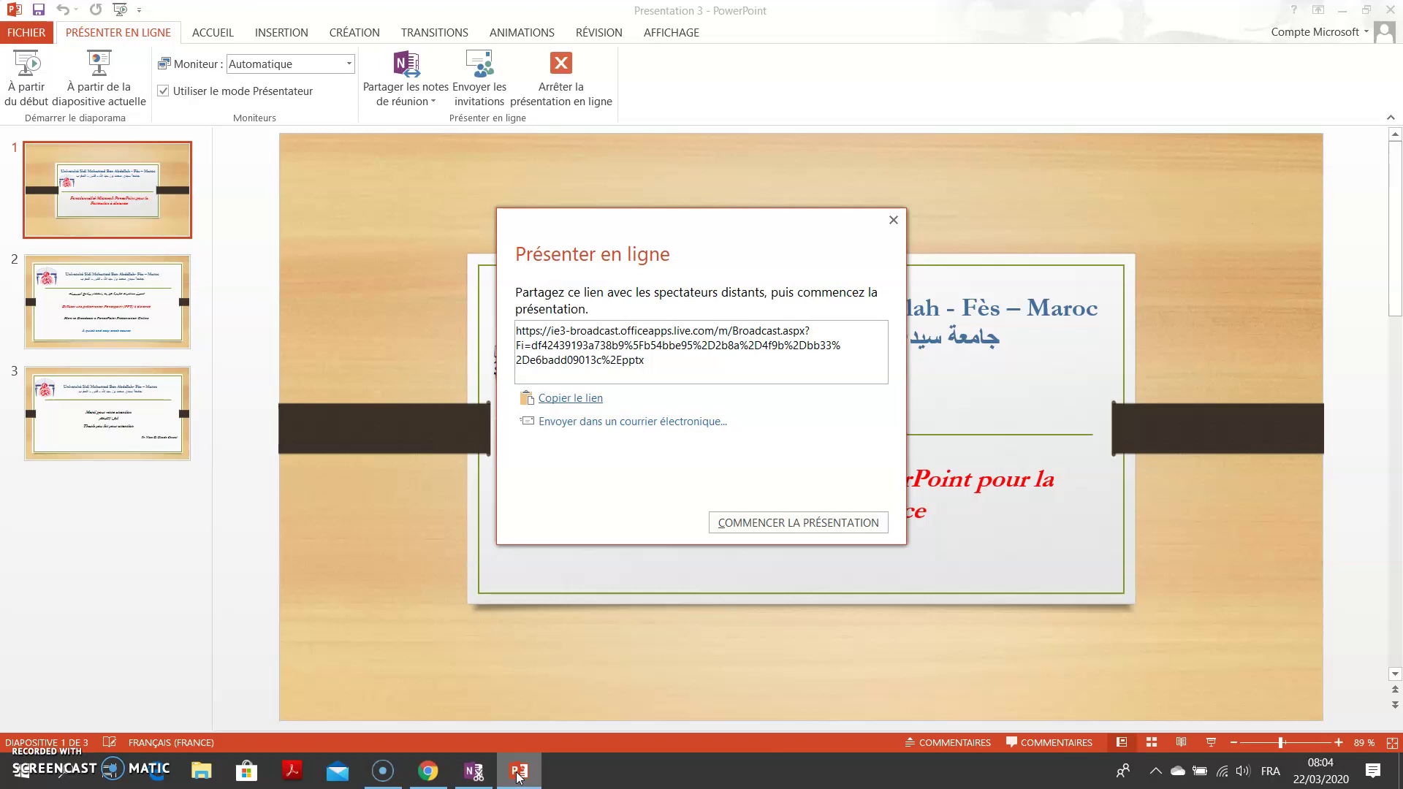
Start the broadcast slideshow and advance through all three slides to the black end screen.
click(789, 525)
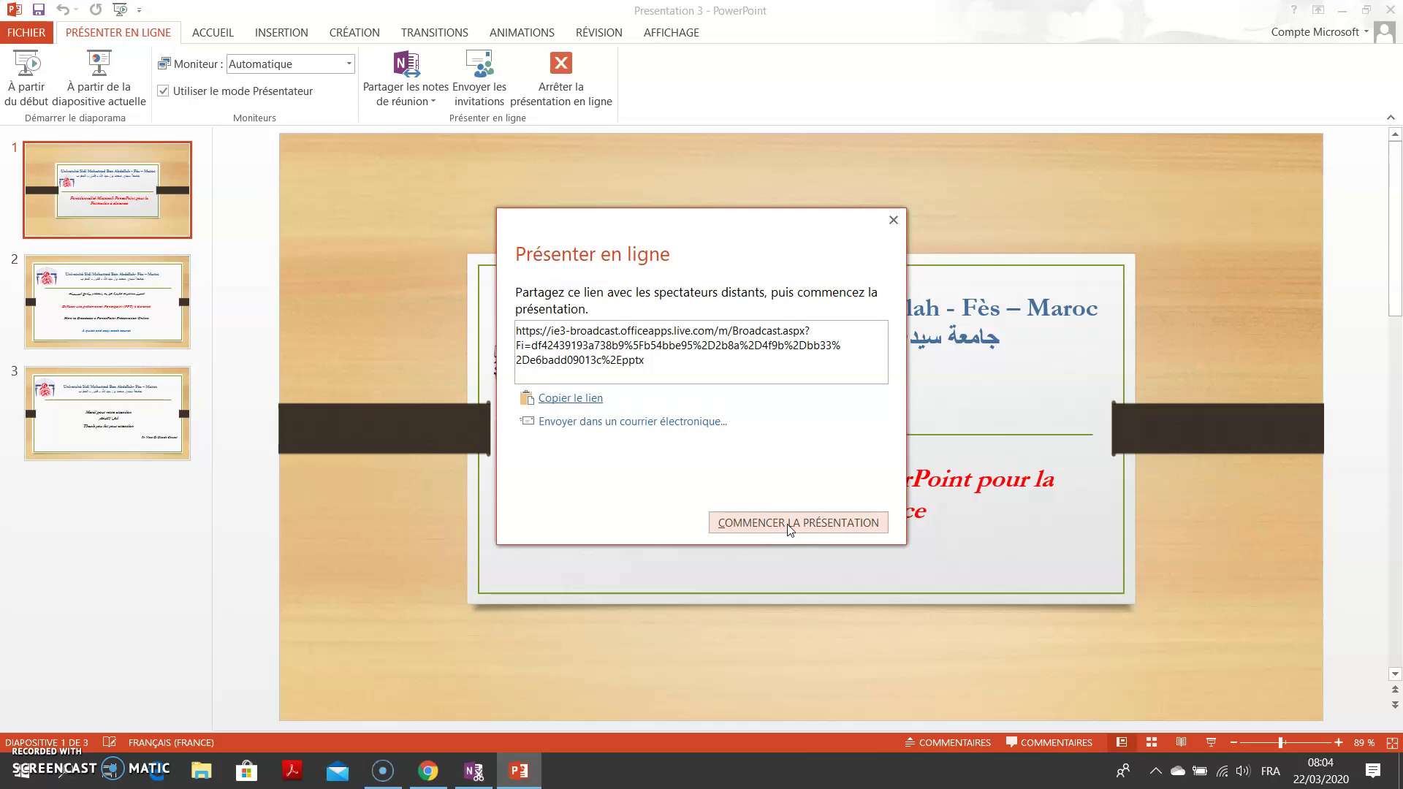
click(788, 523)
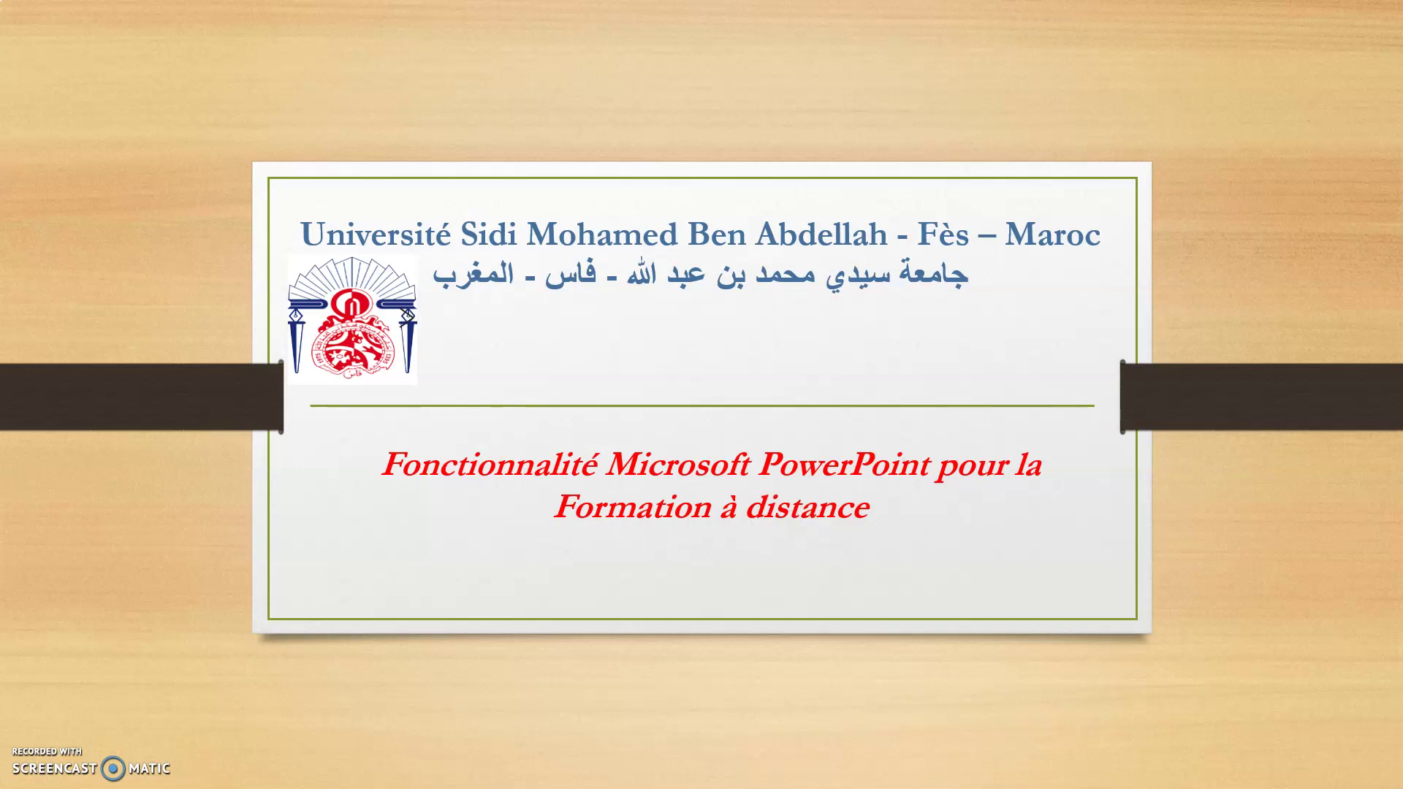
key(Right)
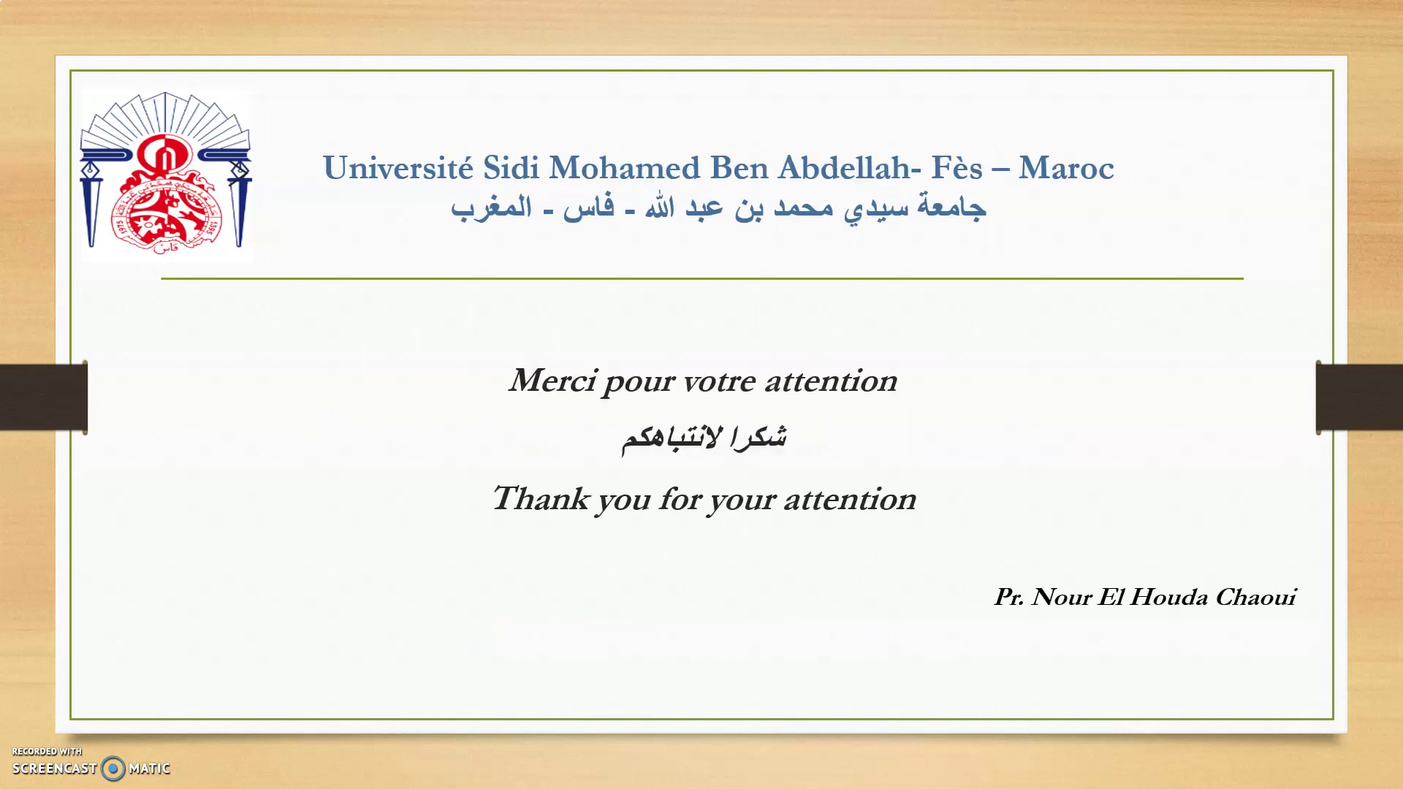
key(Right)
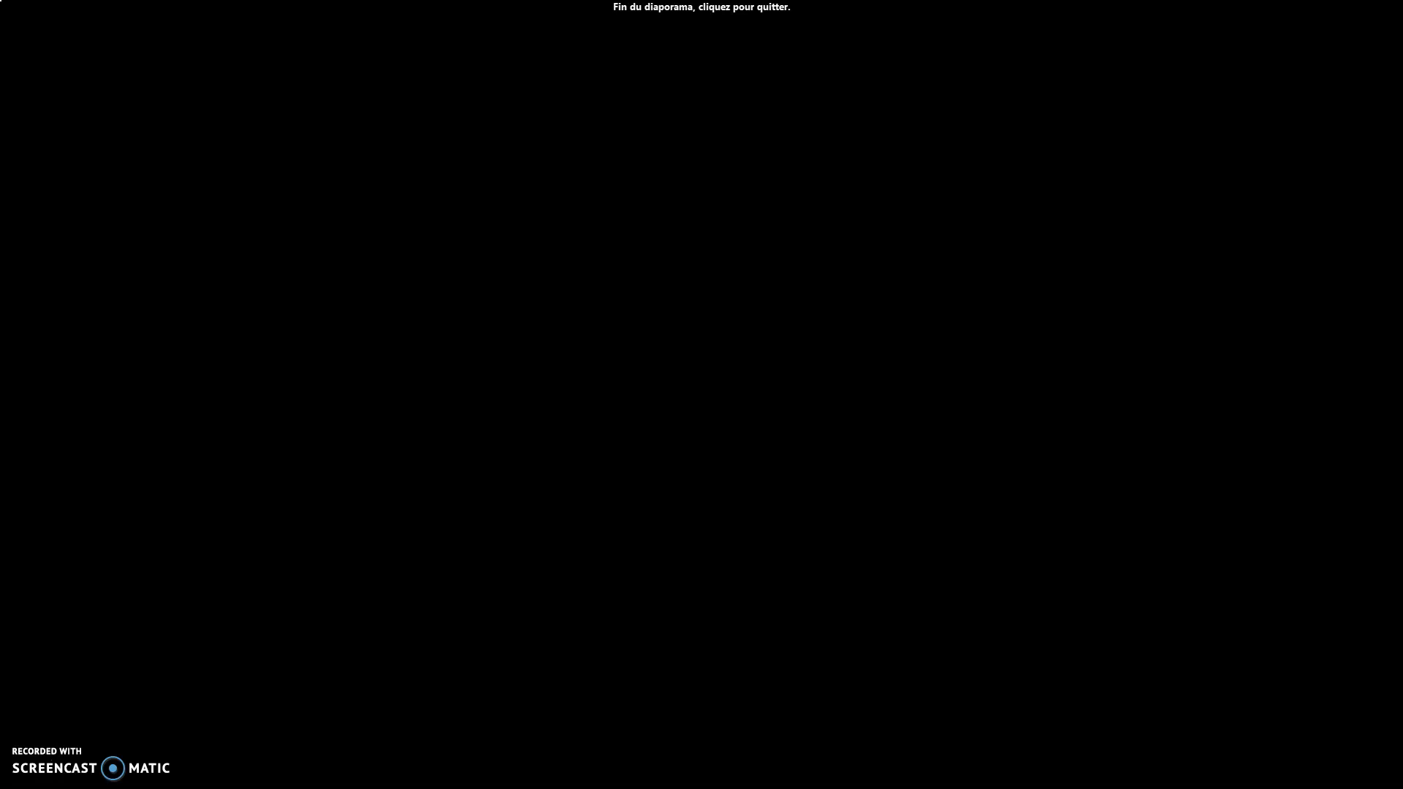
Exit the slideshow and end the online presentation, disconnecting all remote viewers.
click(789, 525)
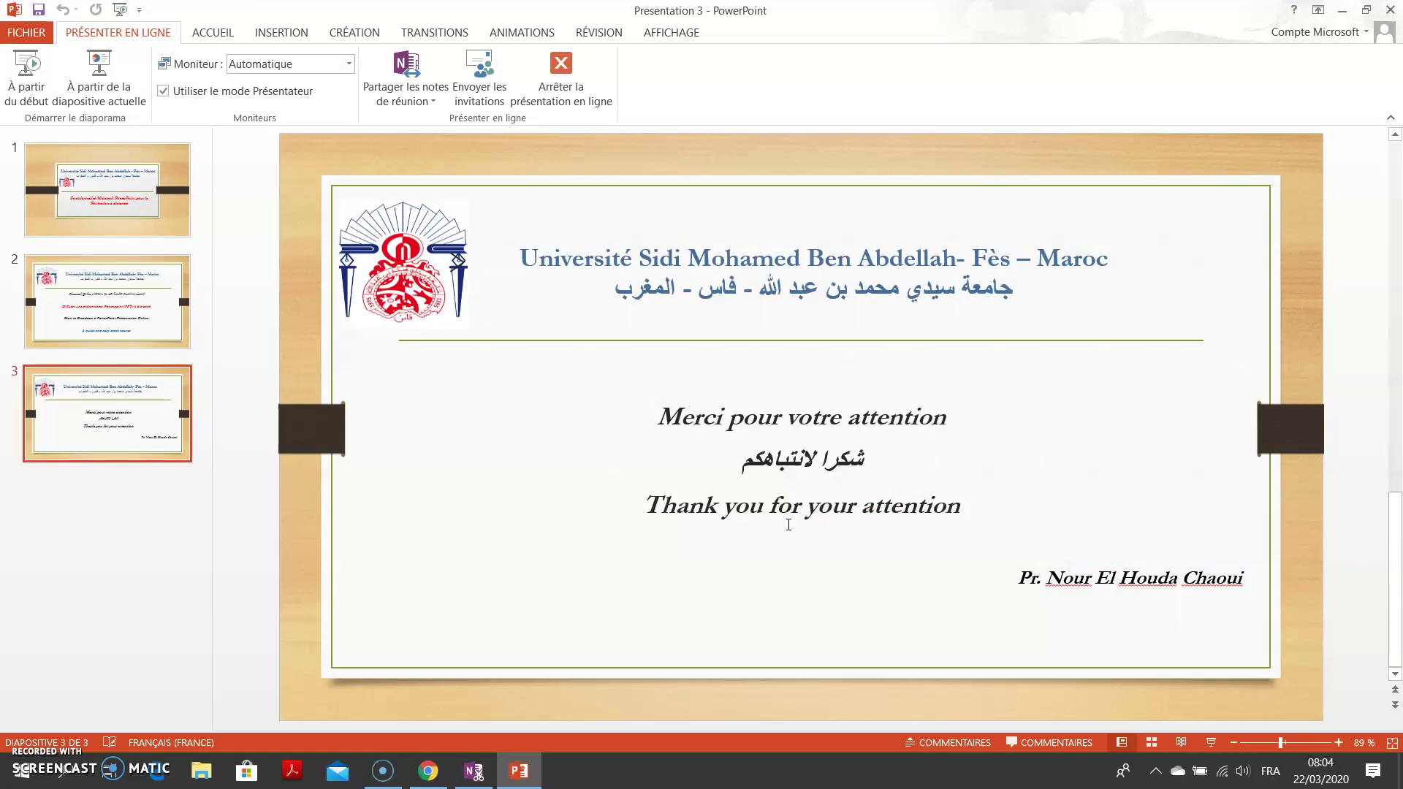
click(584, 100)
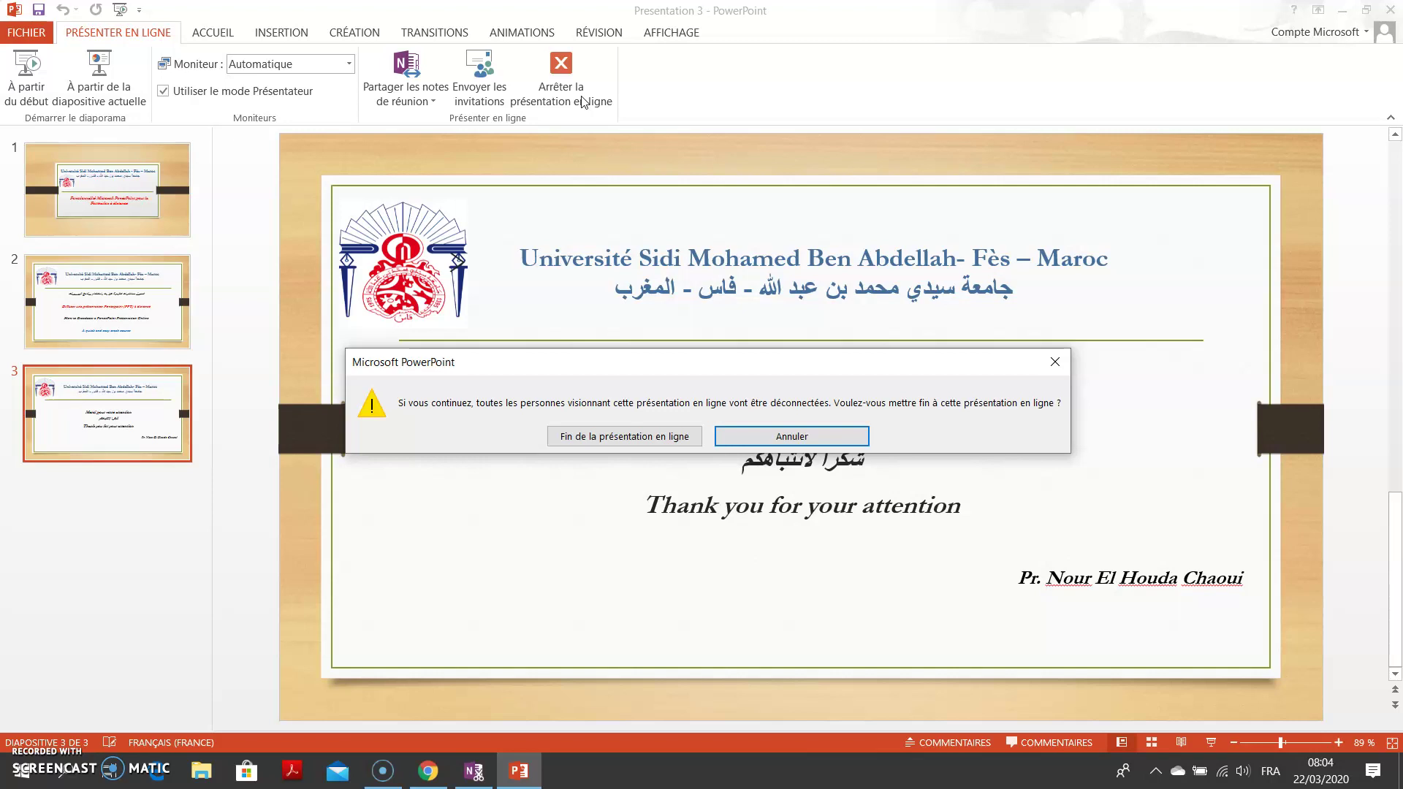
click(635, 442)
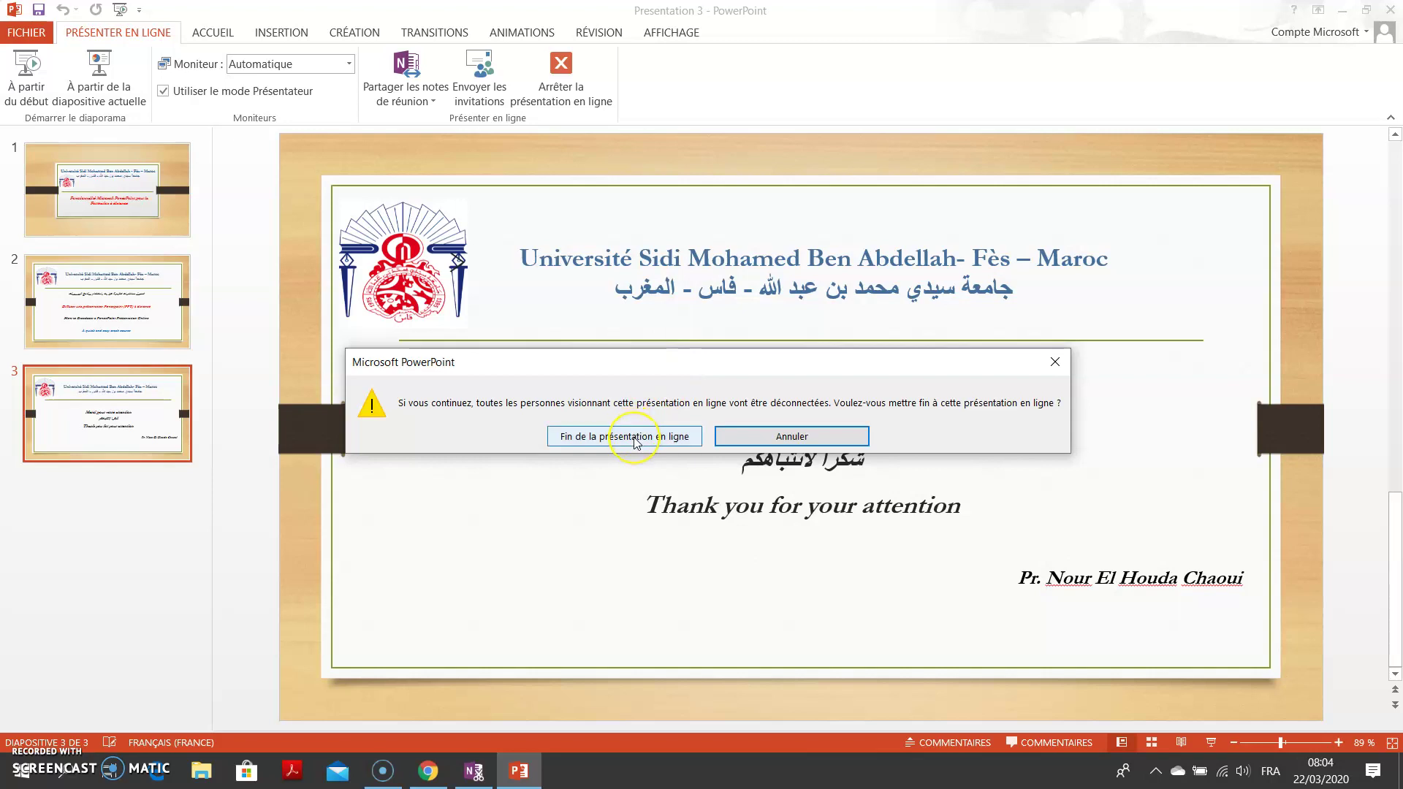
click(635, 438)
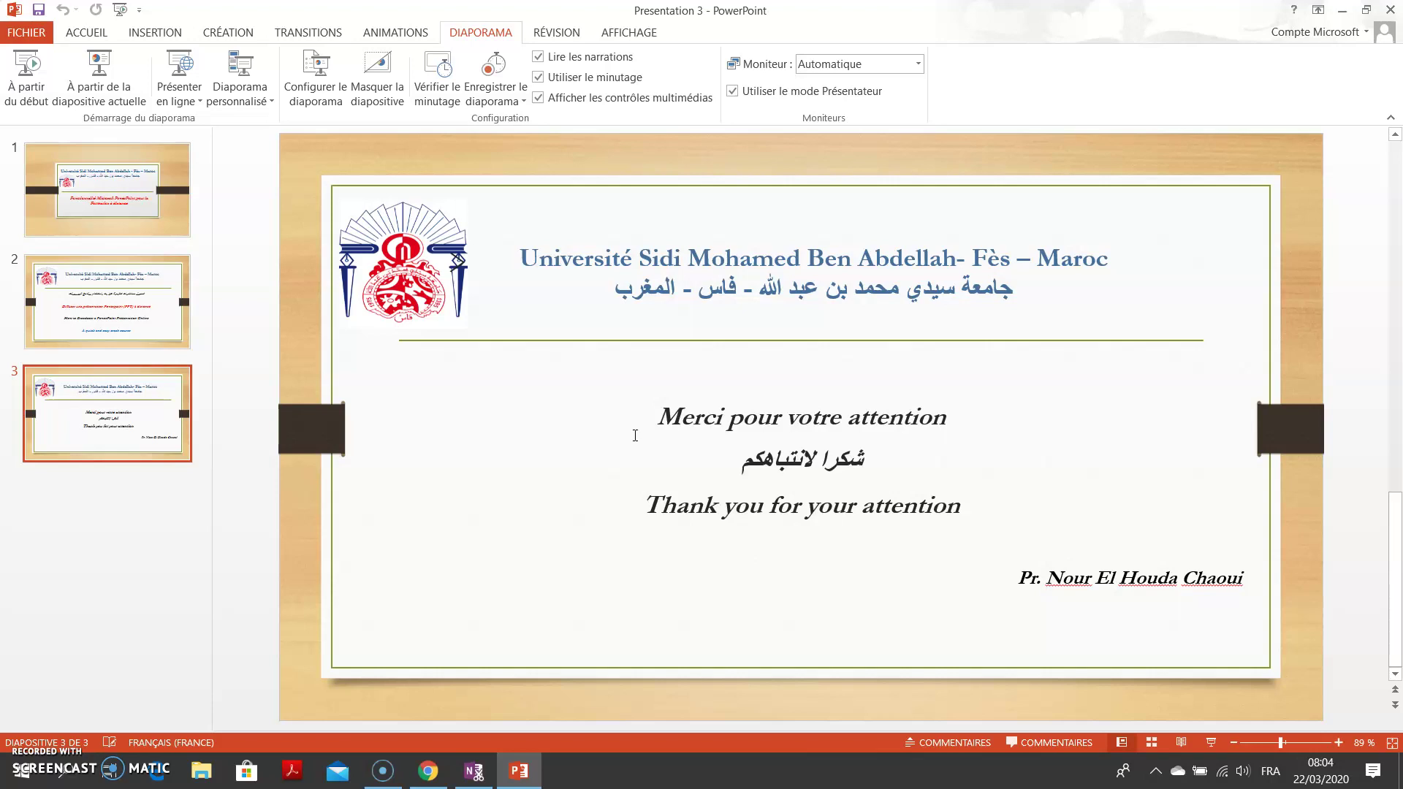
Export the deck as the MPEG-4 video 'Presentation 3.mp4' into the capsule 2ok folder.
click(35, 34)
click(60, 198)
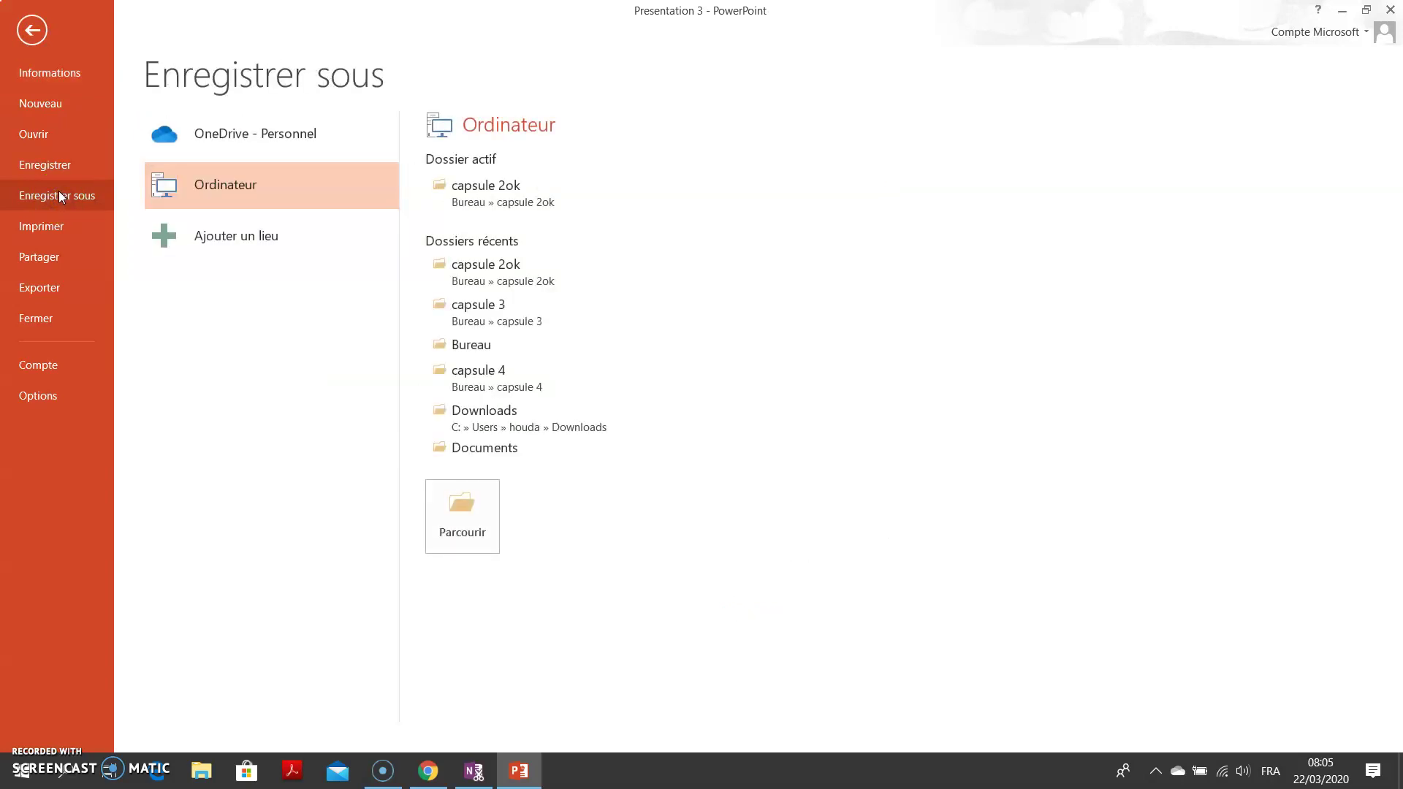
click(489, 198)
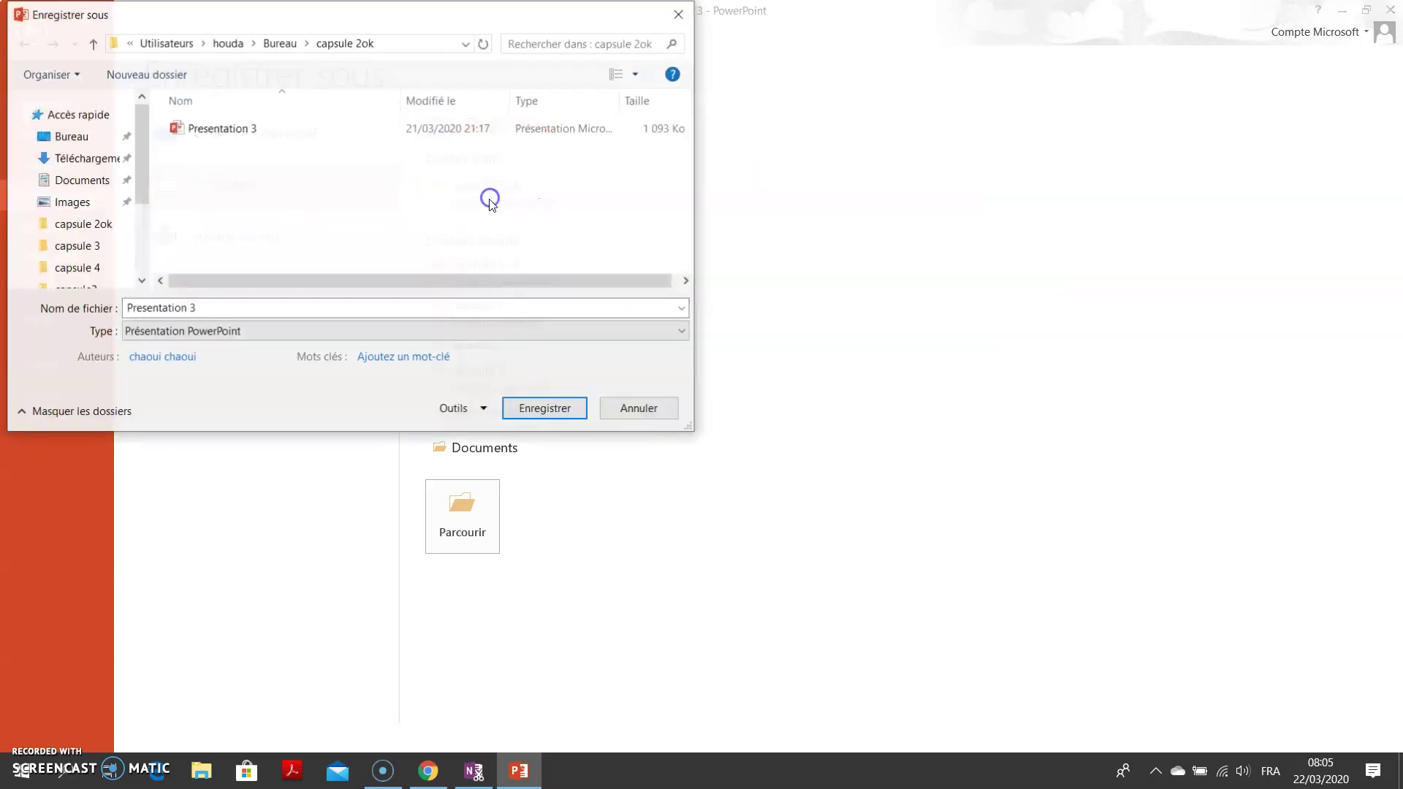
click(681, 331)
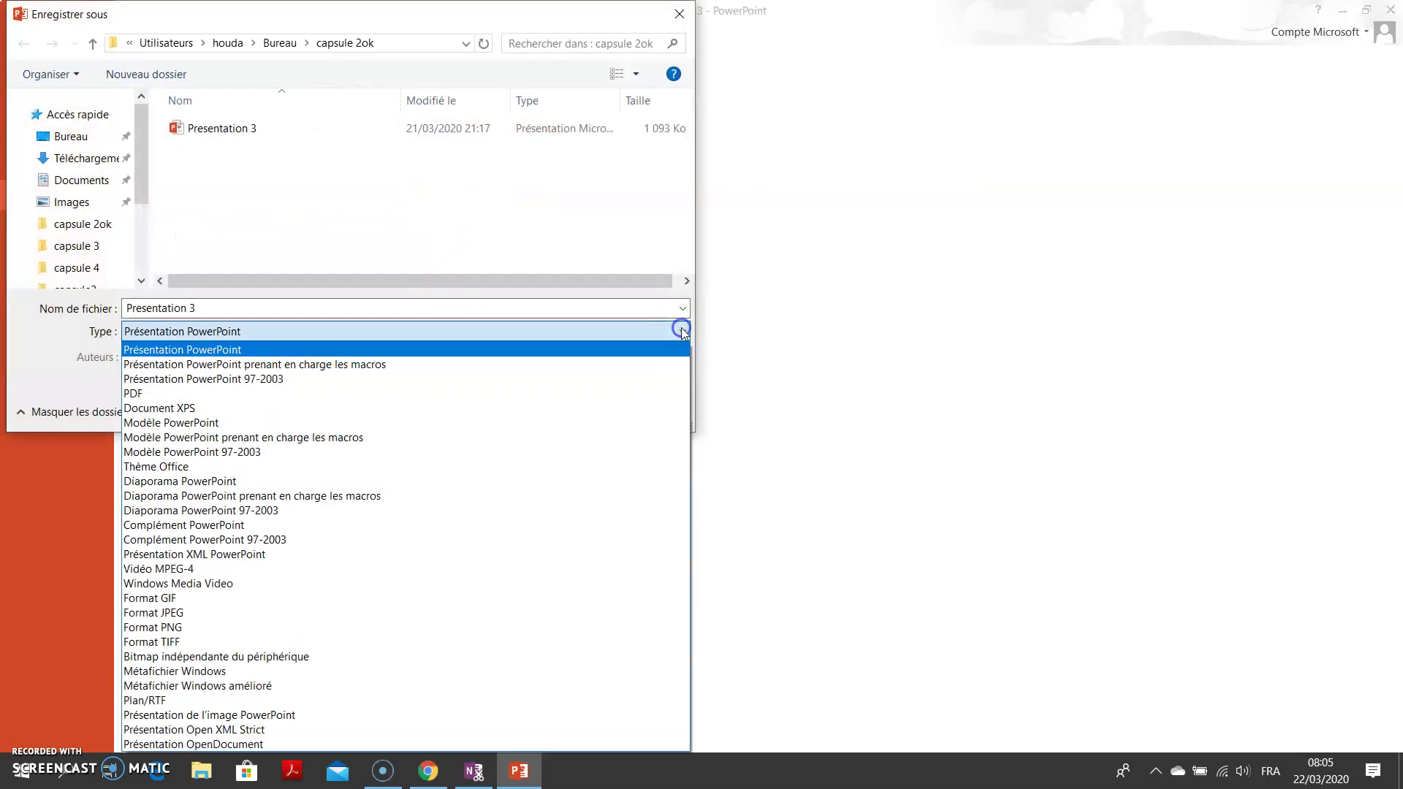
click(413, 571)
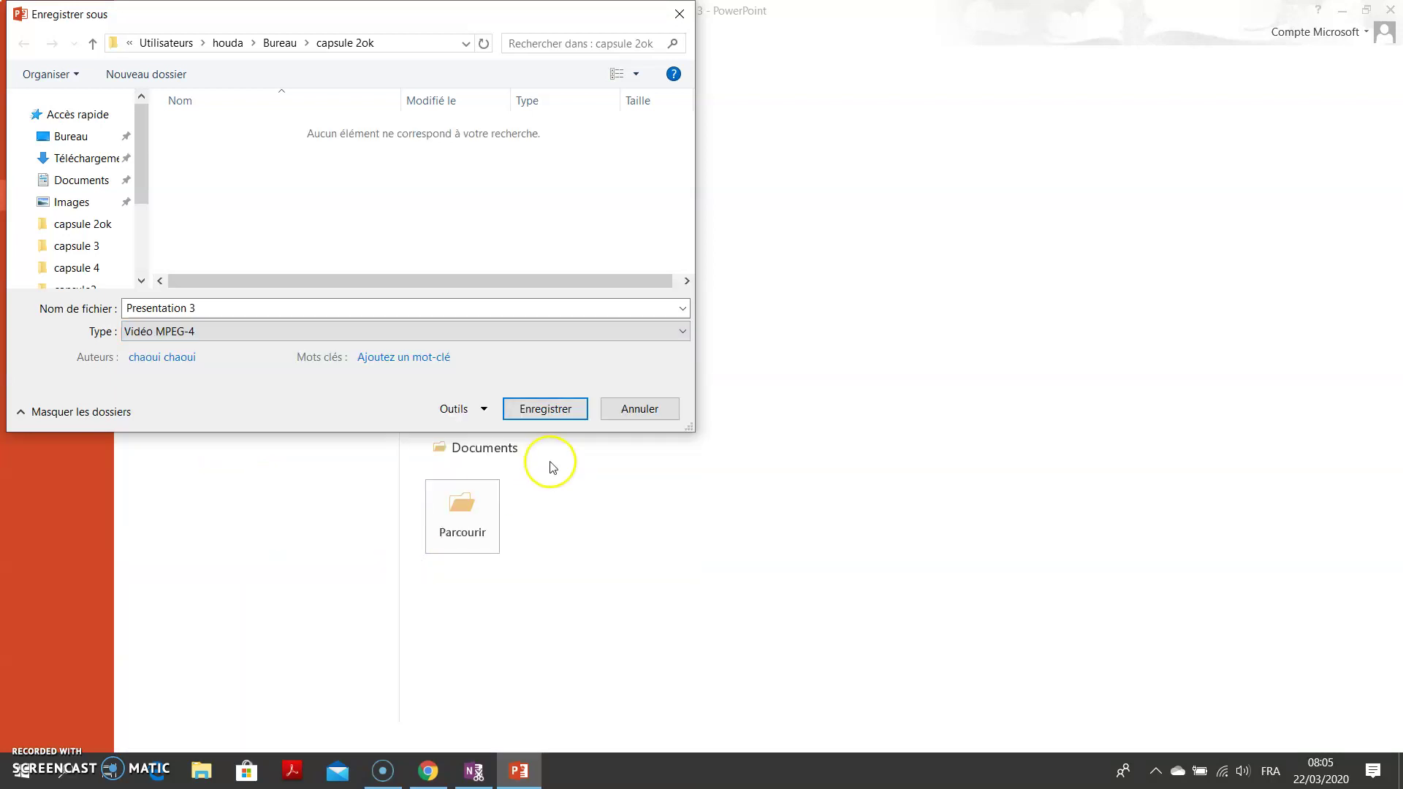
click(562, 424)
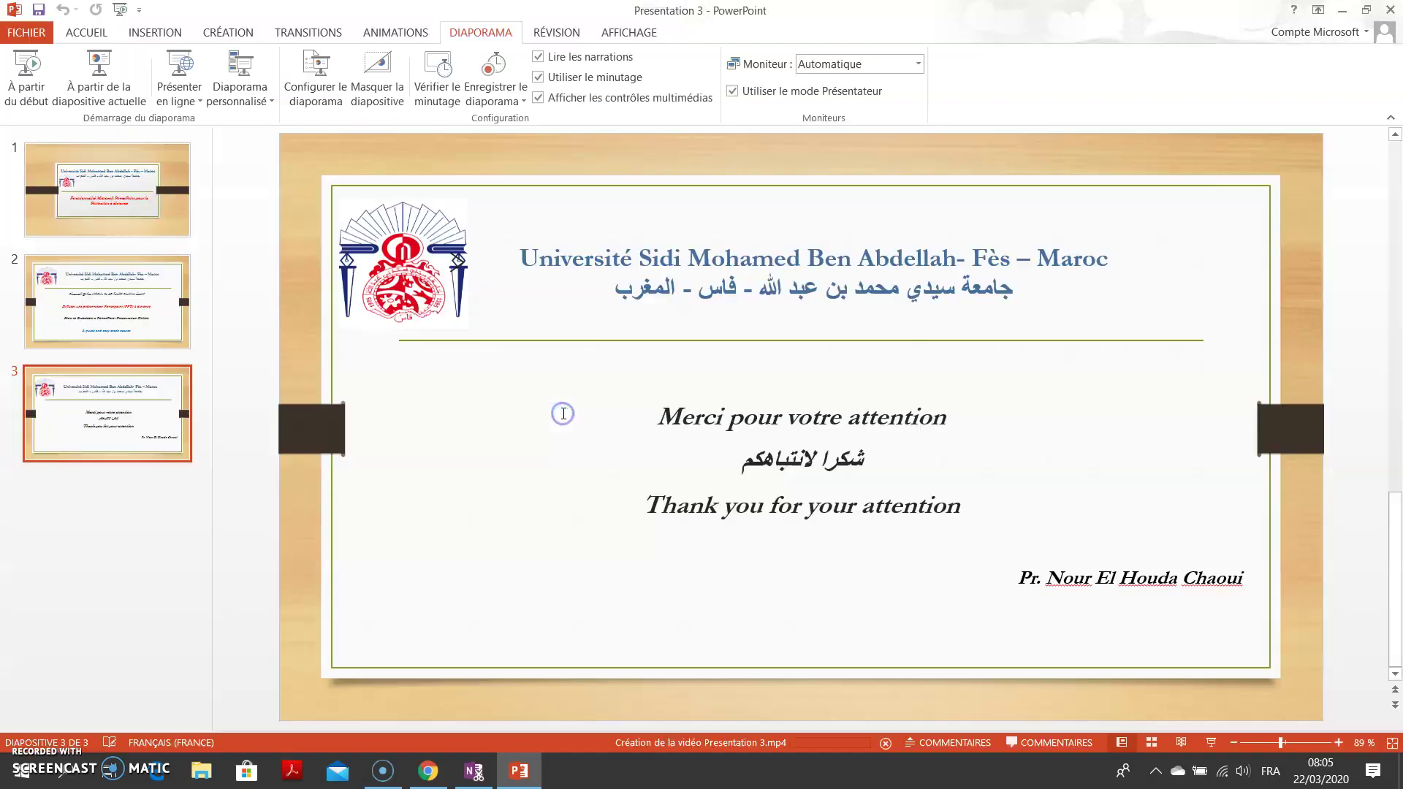